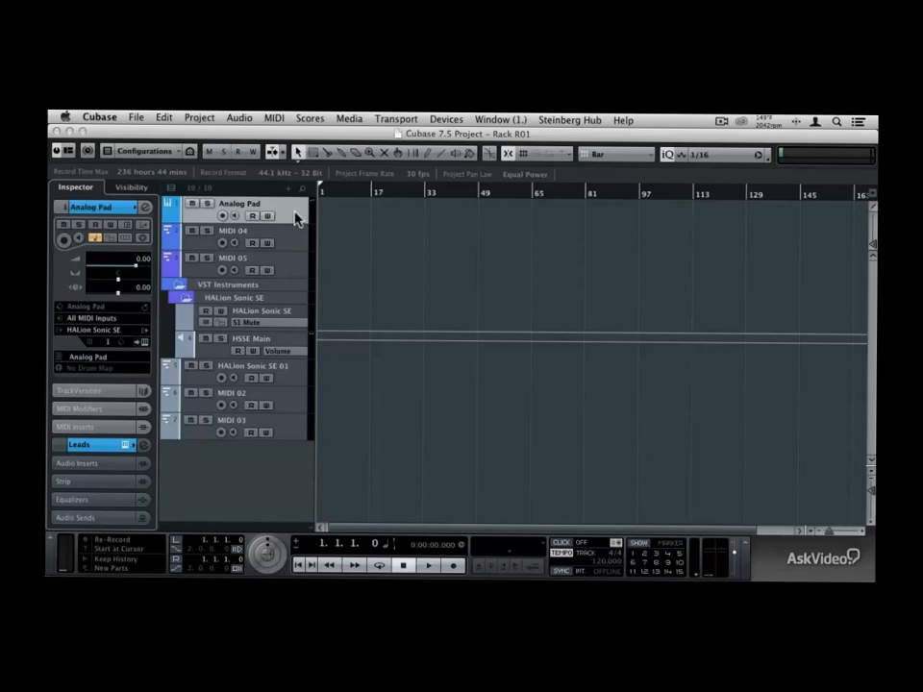
Step: Record-enable the Analog Pad instrument track and open the VST Instruments rack
left_click(223, 215)
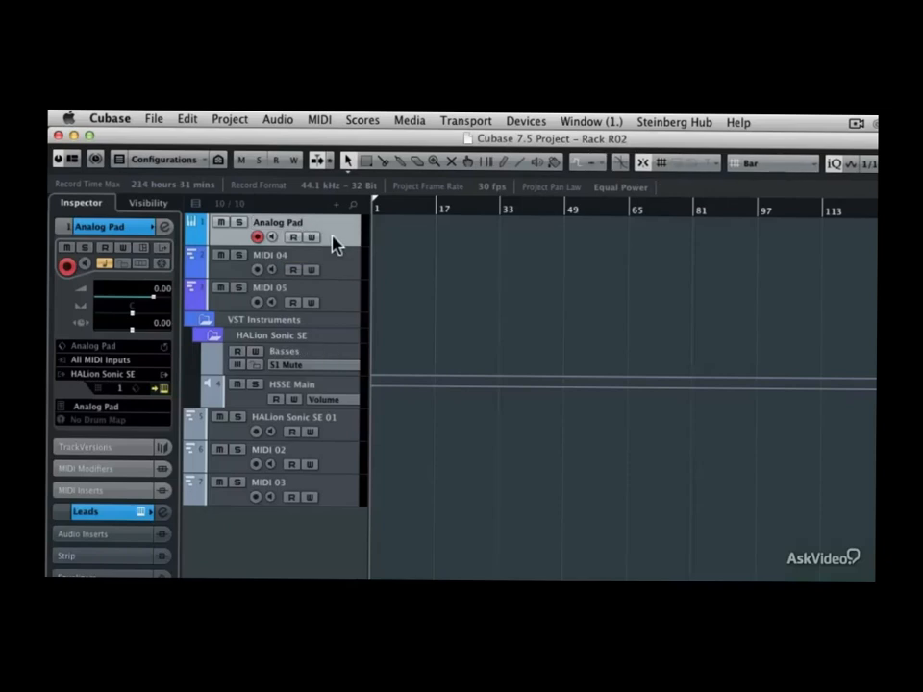
key("F11")
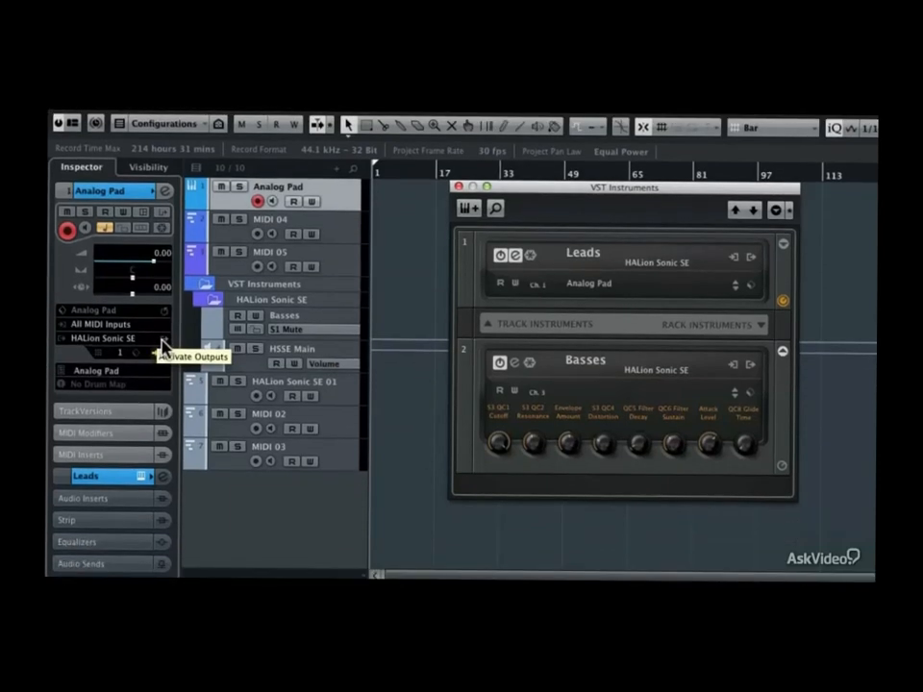
Step: Activate HSSE Out 2 and HSSE Out 3 as additional outputs for the Analog Pad track's HALion Sonic SE
left_click(146, 377)
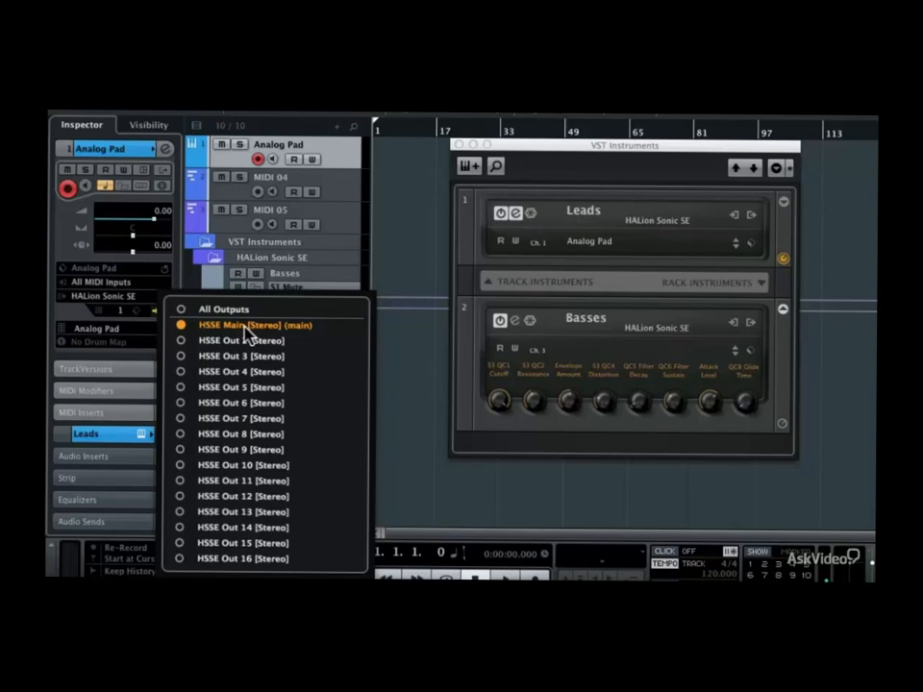
left_click(183, 357)
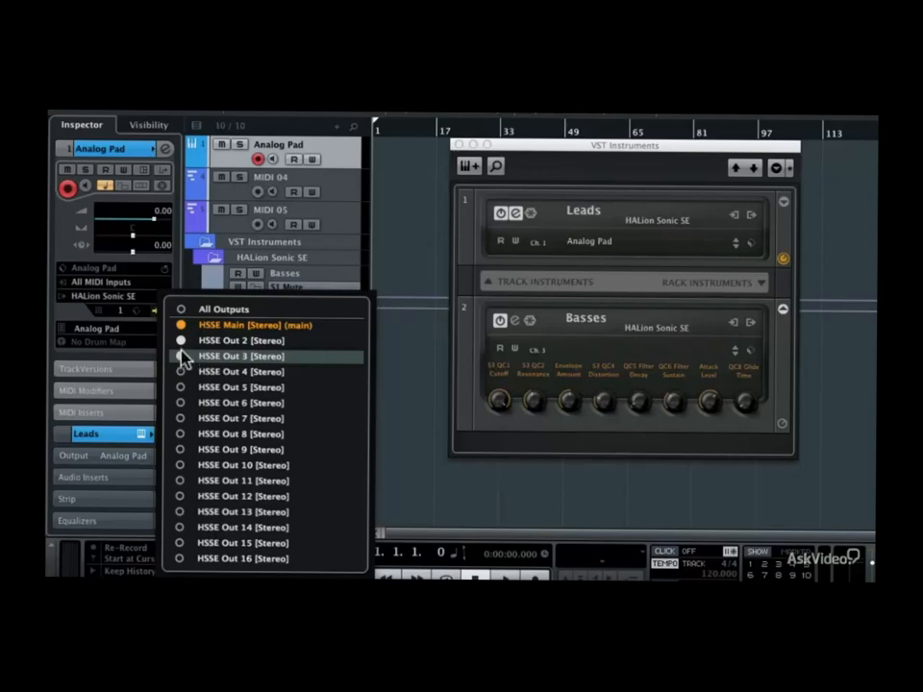
left_click(187, 290)
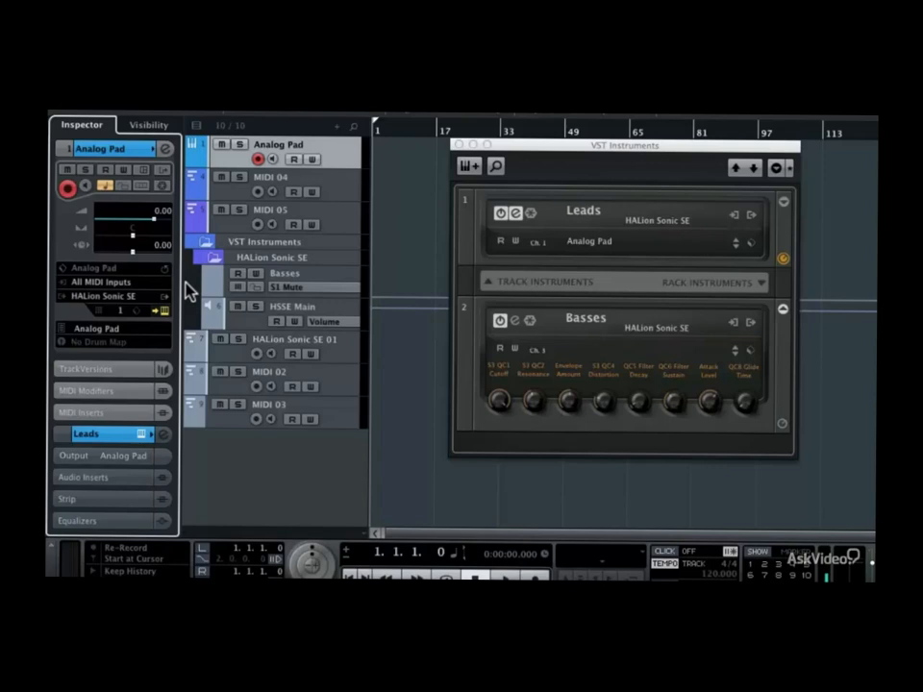
Step: Check which outputs are activated for the Leads instrument in the VST Instruments rack
left_click(754, 219)
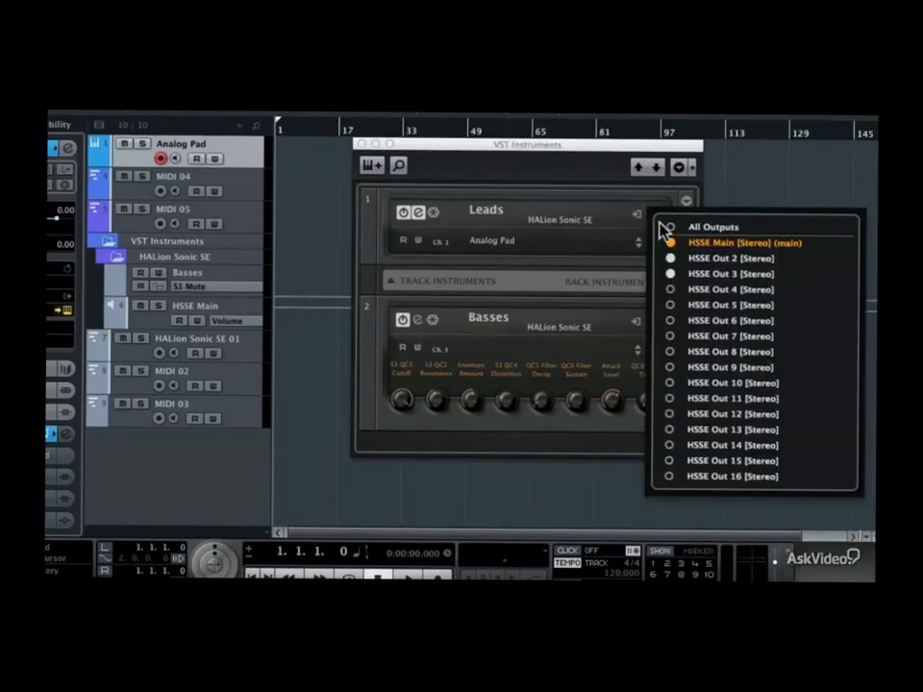
left_click(670, 258)
left_click(623, 179)
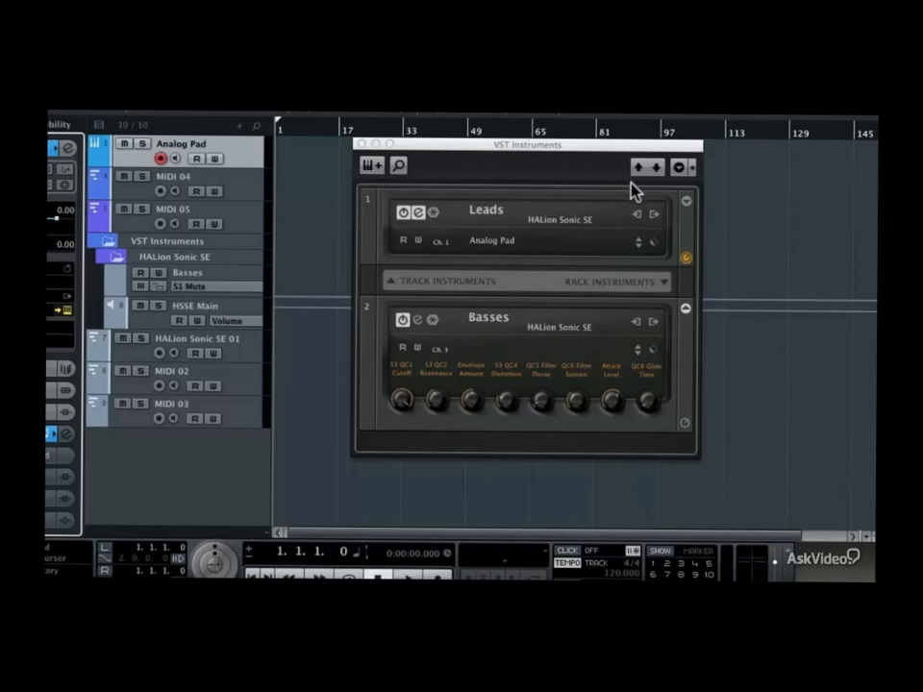
Step: Activate the HSSE Out 4 output for the Leads instrument through its context options
right_click(684, 228)
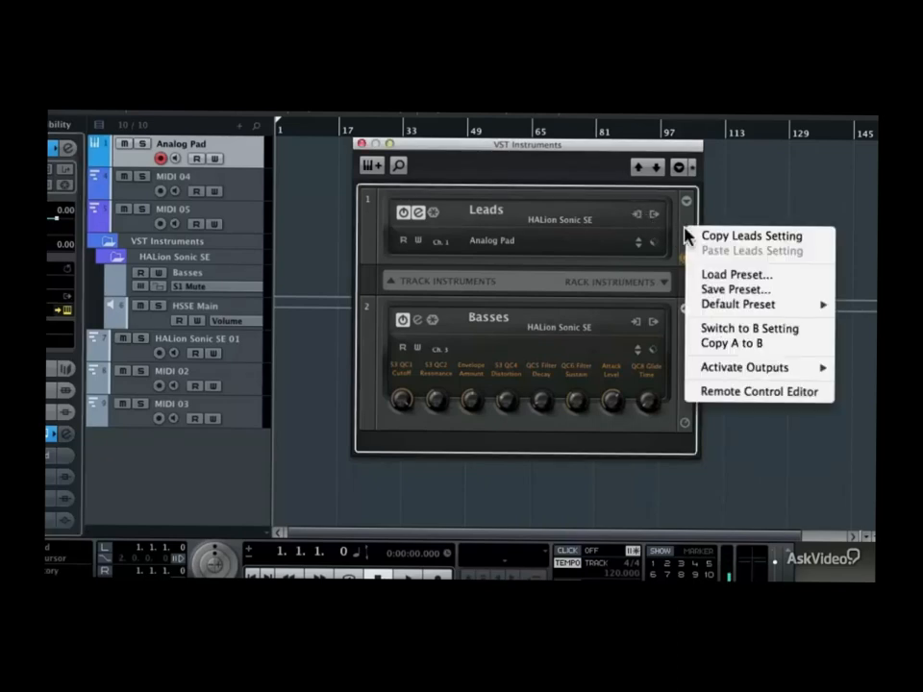
mouse_move(721, 373)
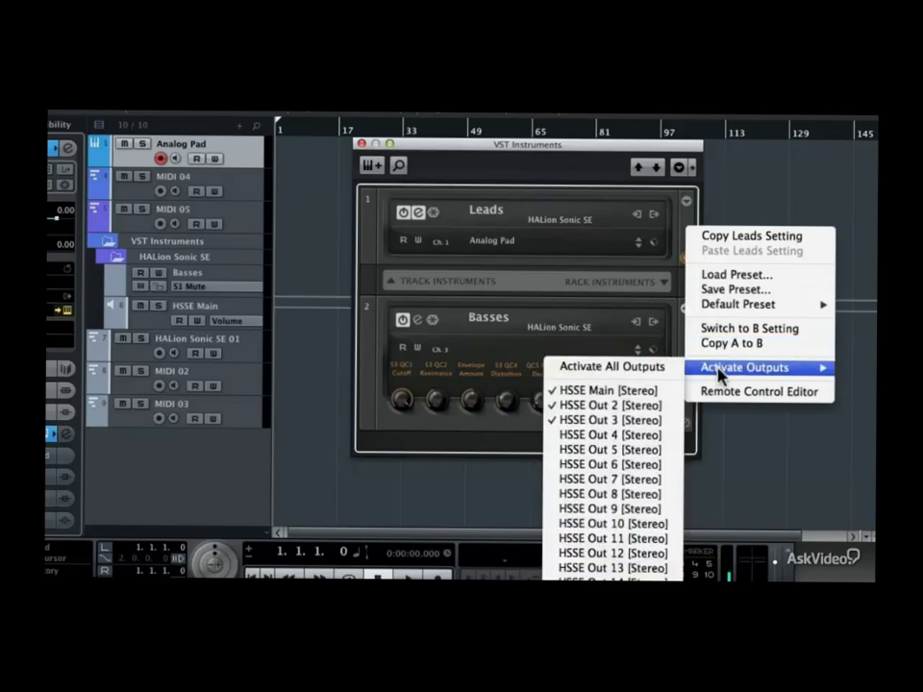
left_click(616, 437)
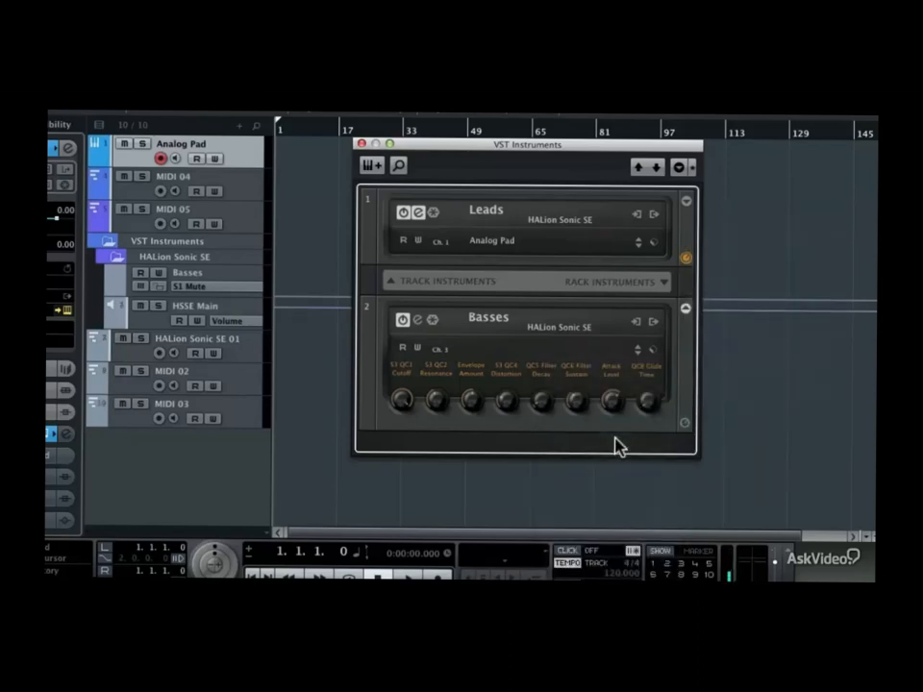
Step: Deactivate the HSSE Out 4 output of the Leads instrument
left_click(655, 216)
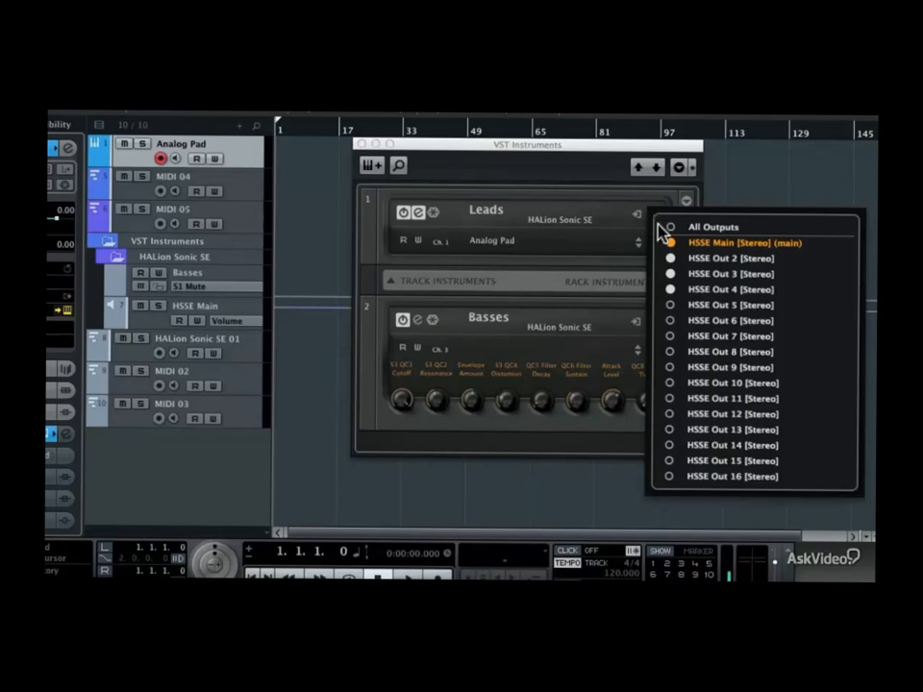
left_click(668, 289)
left_click(653, 198)
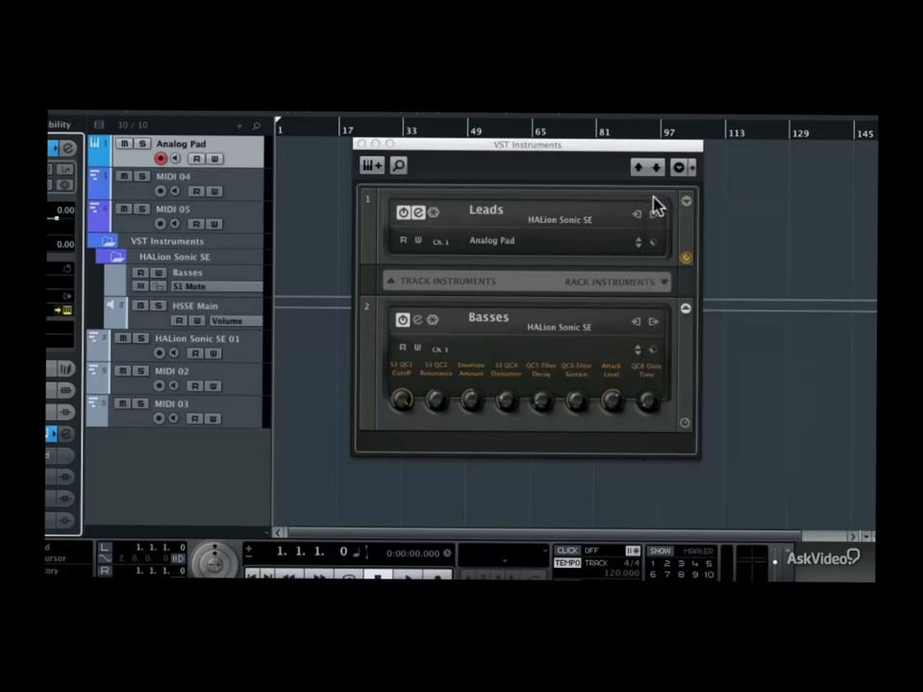
Step: Open the Leads instrument's mixing page in HALion Sonic SE and keep the Analog Pad program routed to Main
left_click(420, 214)
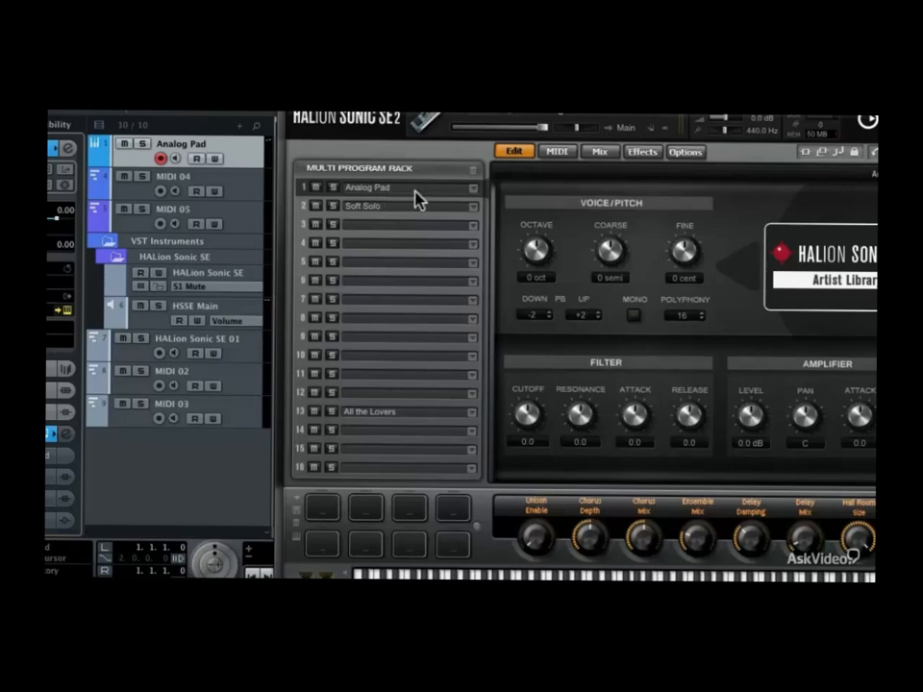
left_click(600, 152)
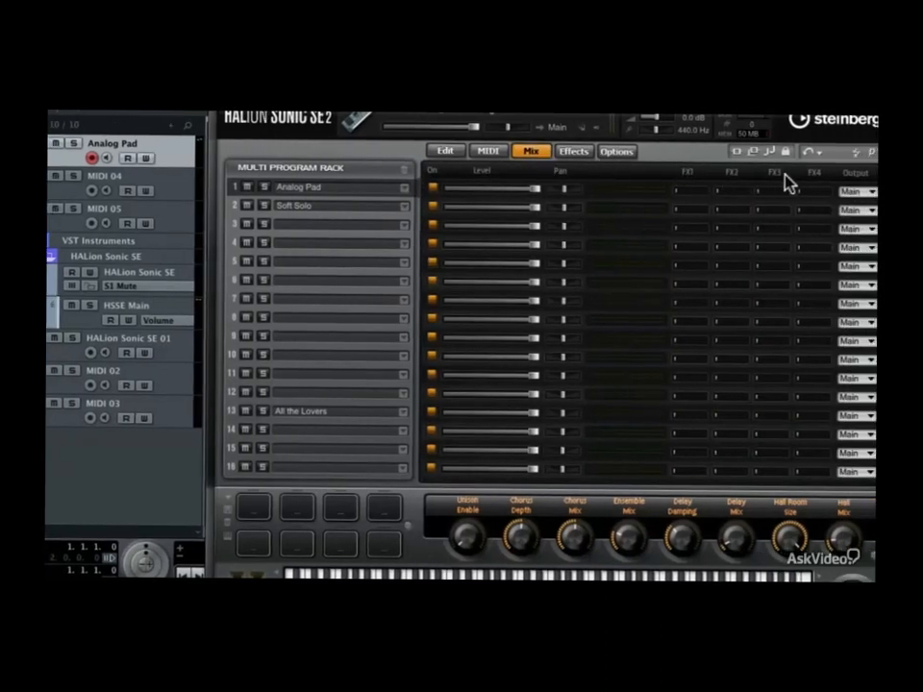
left_click(869, 193)
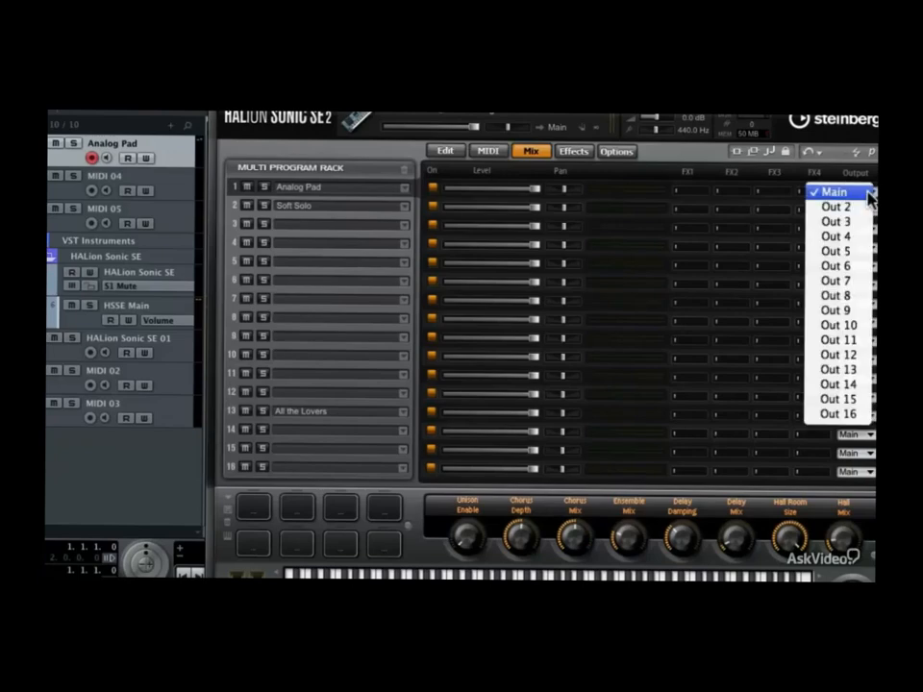
left_click(869, 196)
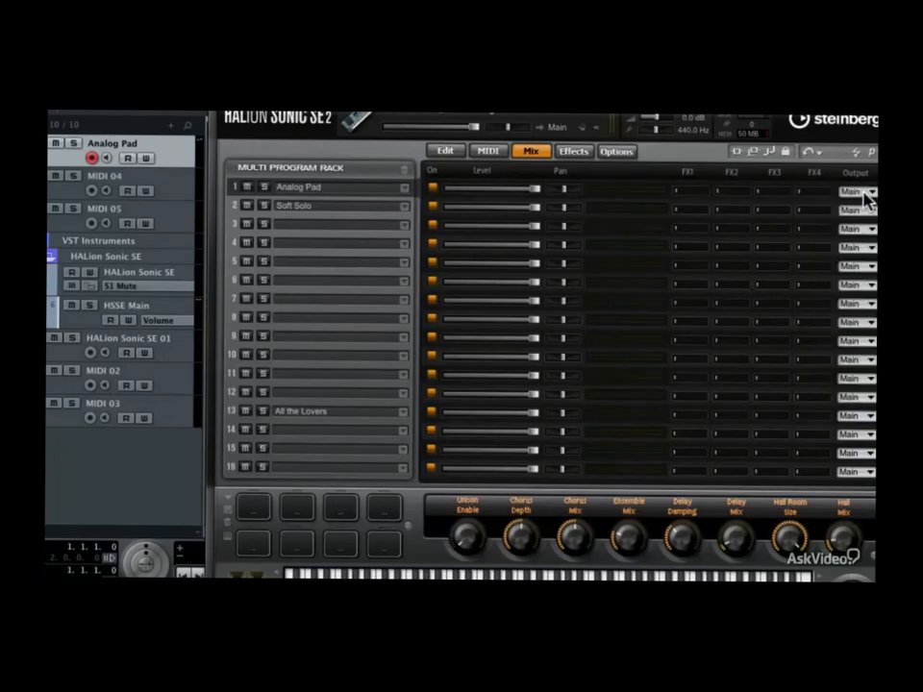
Step: Route the Soft Solo program in slot 2 to Out 2
left_click(237, 207)
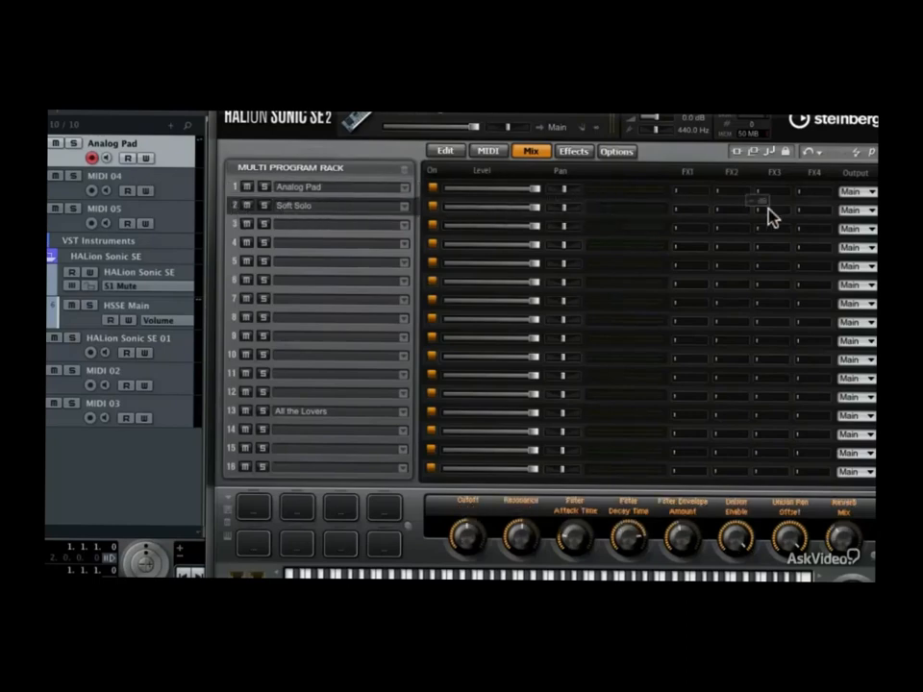
left_click(854, 210)
left_click(855, 228)
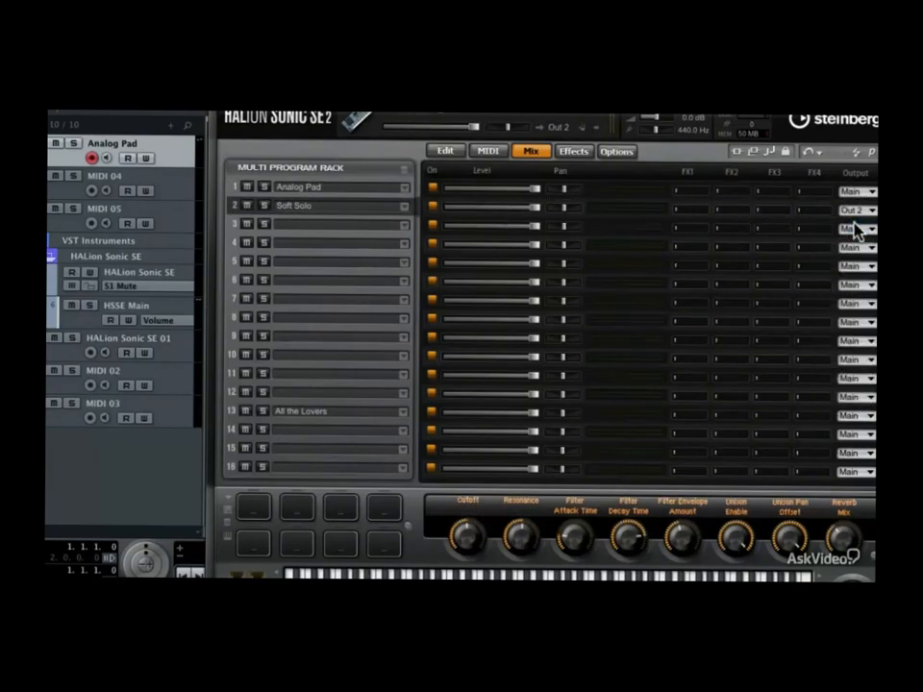
Step: Route the All the Lovers program in slot 13 to Out 3 and return to the project window
left_click(231, 411)
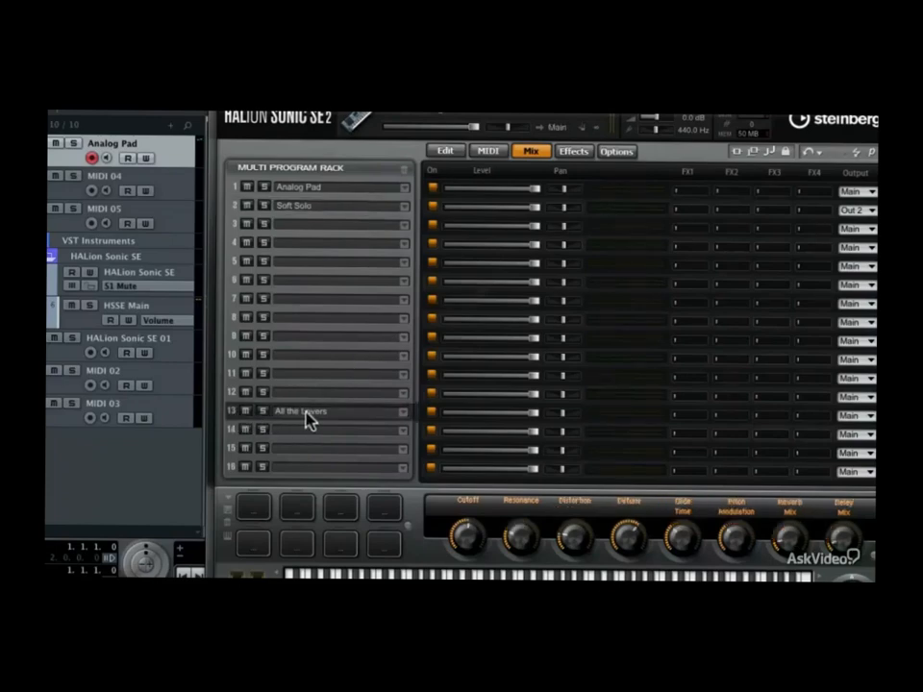
left_click(865, 426)
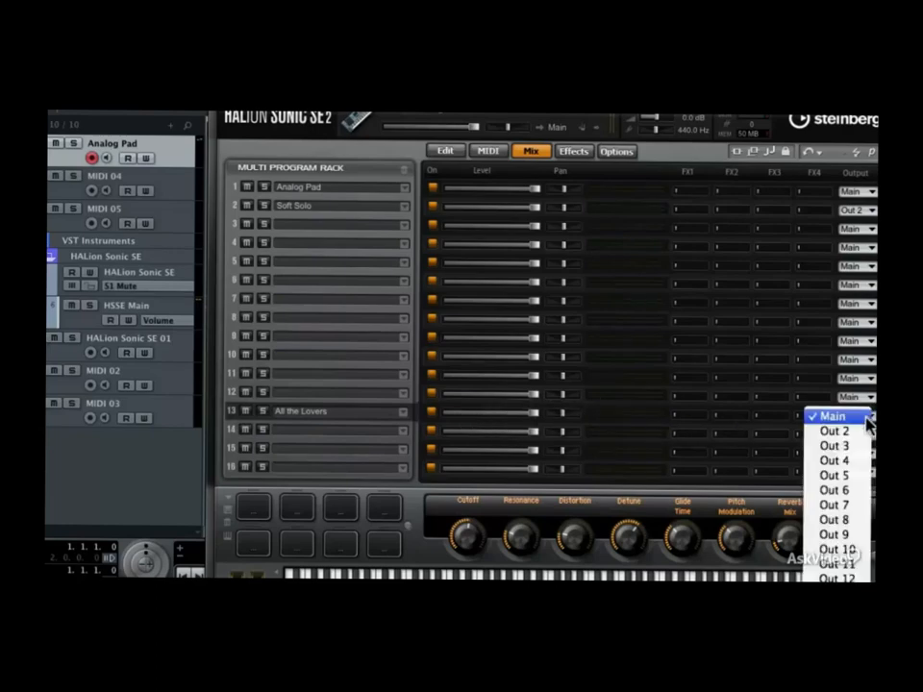
left_click(862, 445)
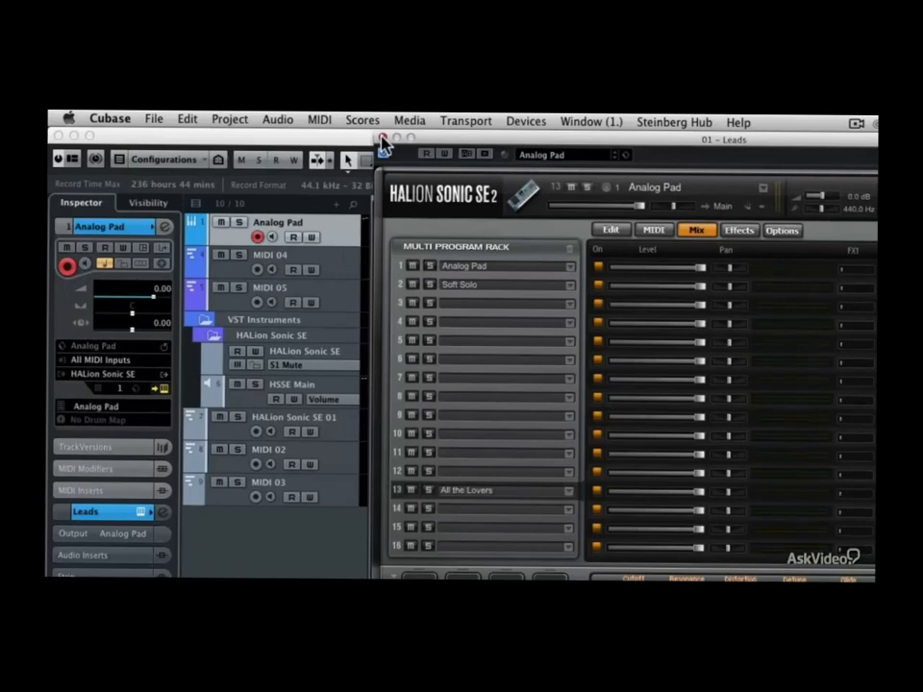
left_click(383, 139)
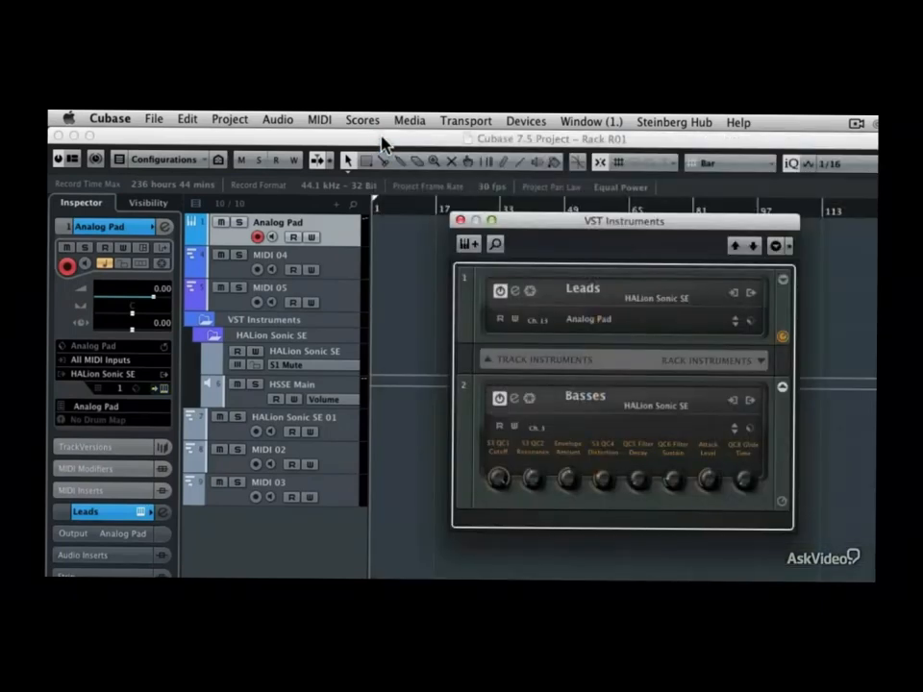
Step: Open the mixer, disarm Analog Pad, and record-enable MIDI 04 and MIDI 05 one at a time to audition their output channels
key("F3")
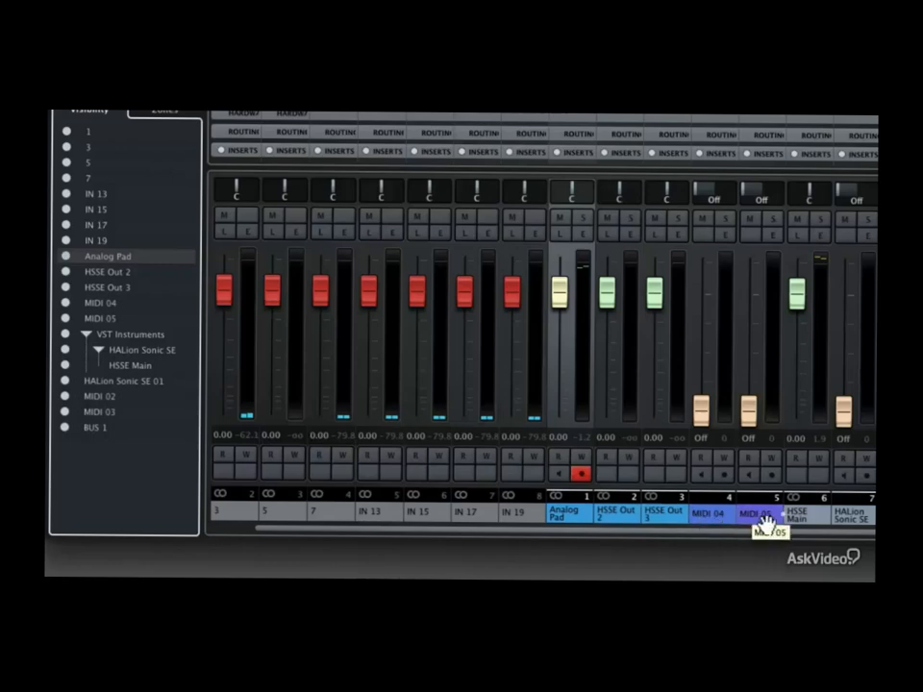
left_click(580, 470)
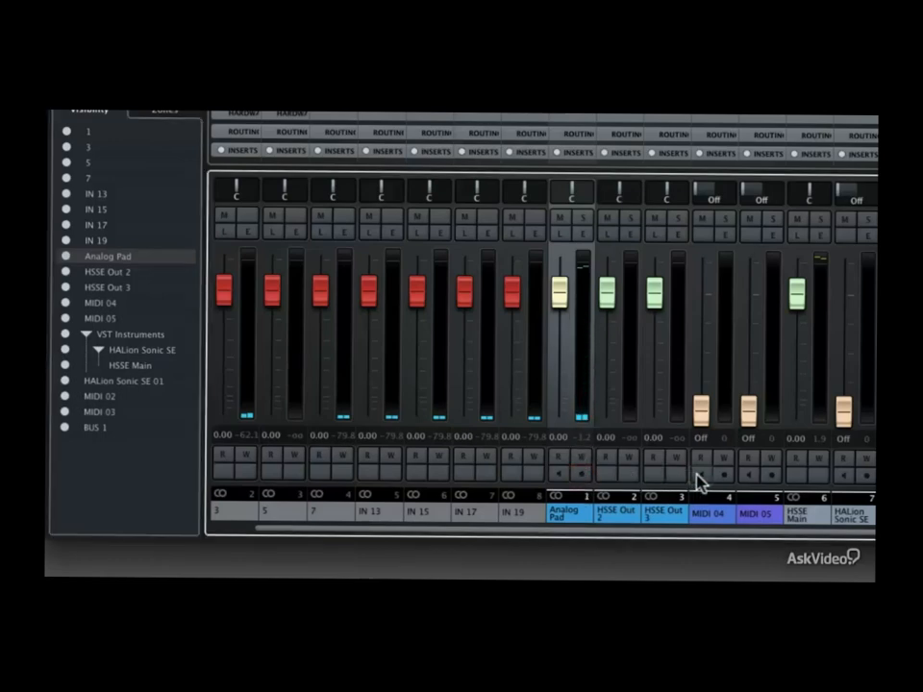
left_click(723, 475)
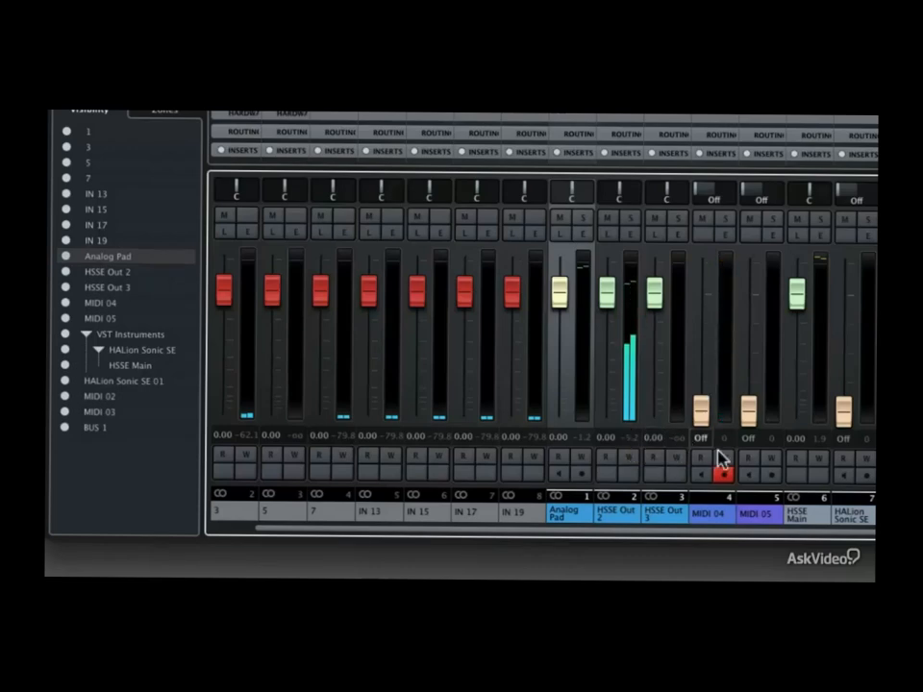
left_click(725, 475)
left_click(770, 475)
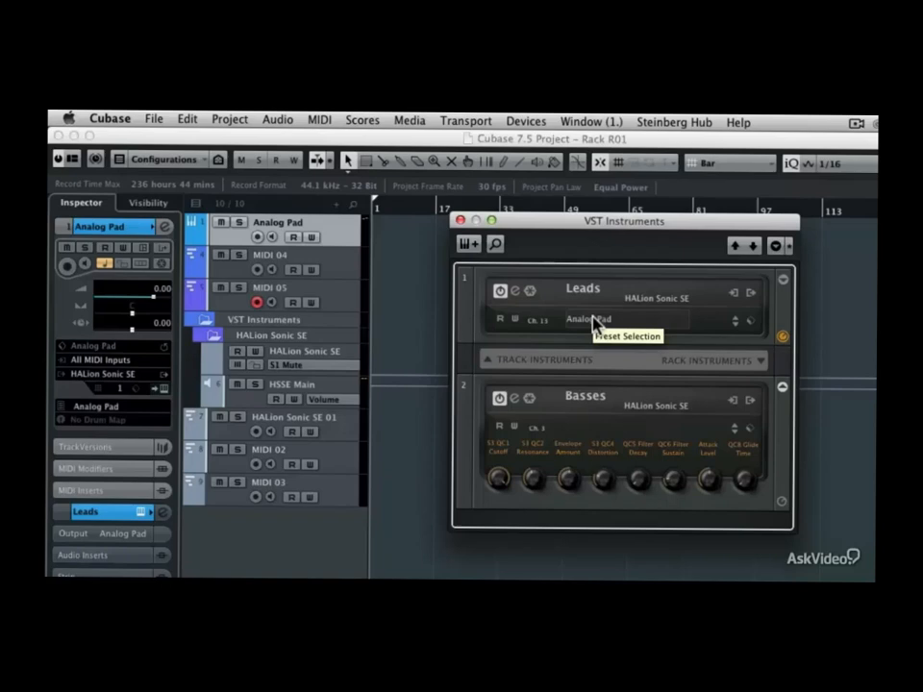
Step: Examine the Leads instrument's input options and preset controls in the VST Instruments rack
left_click(733, 294)
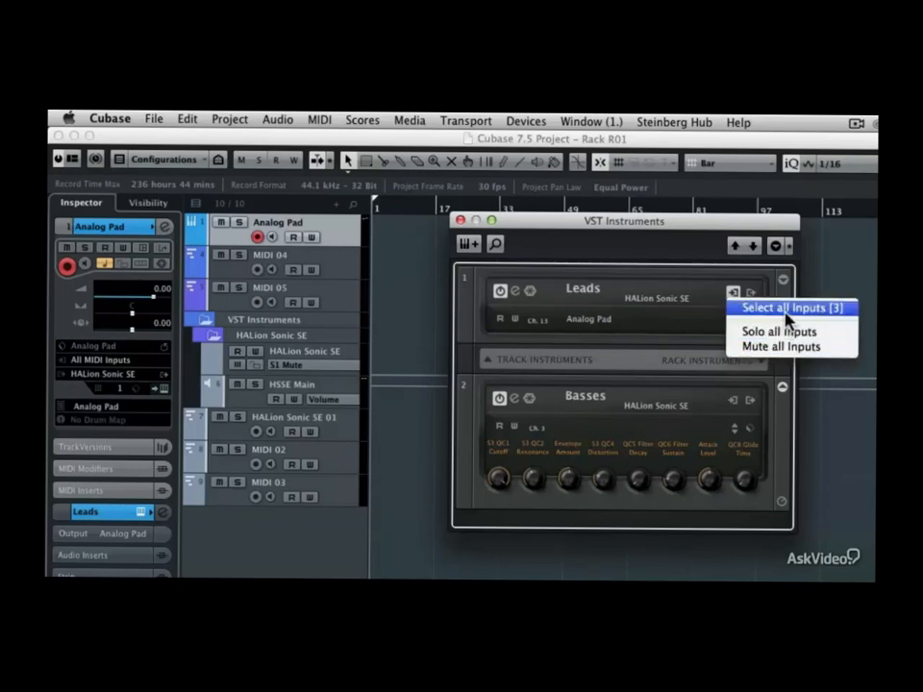
left_click(714, 285)
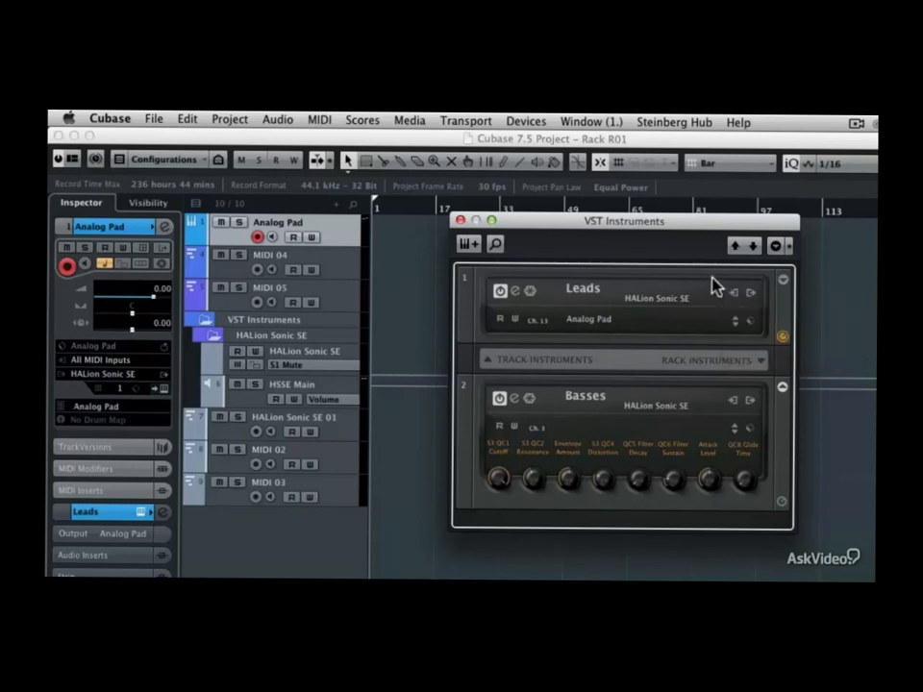
left_click(751, 323)
left_click(753, 329)
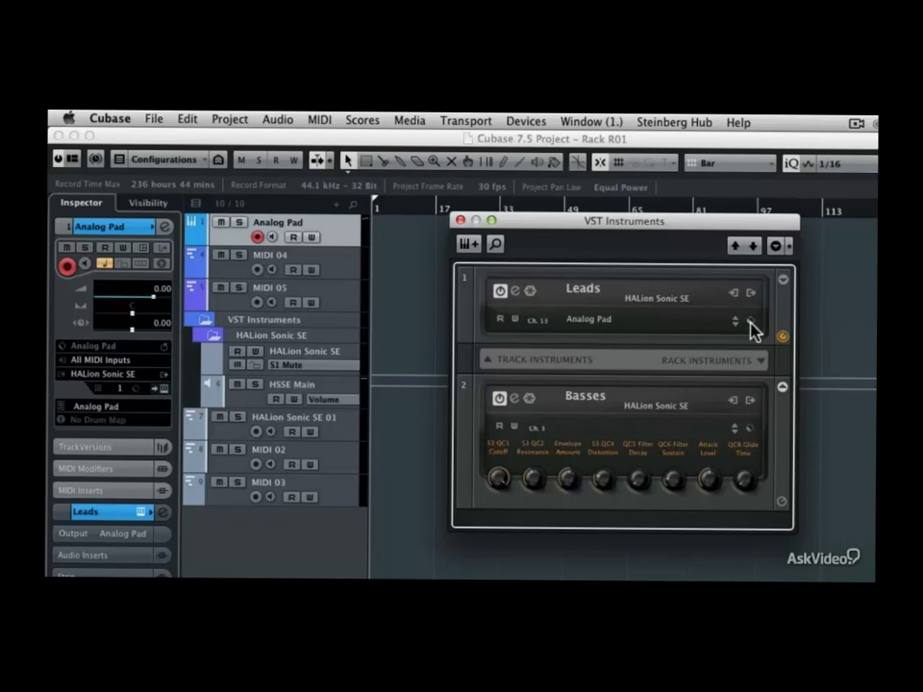